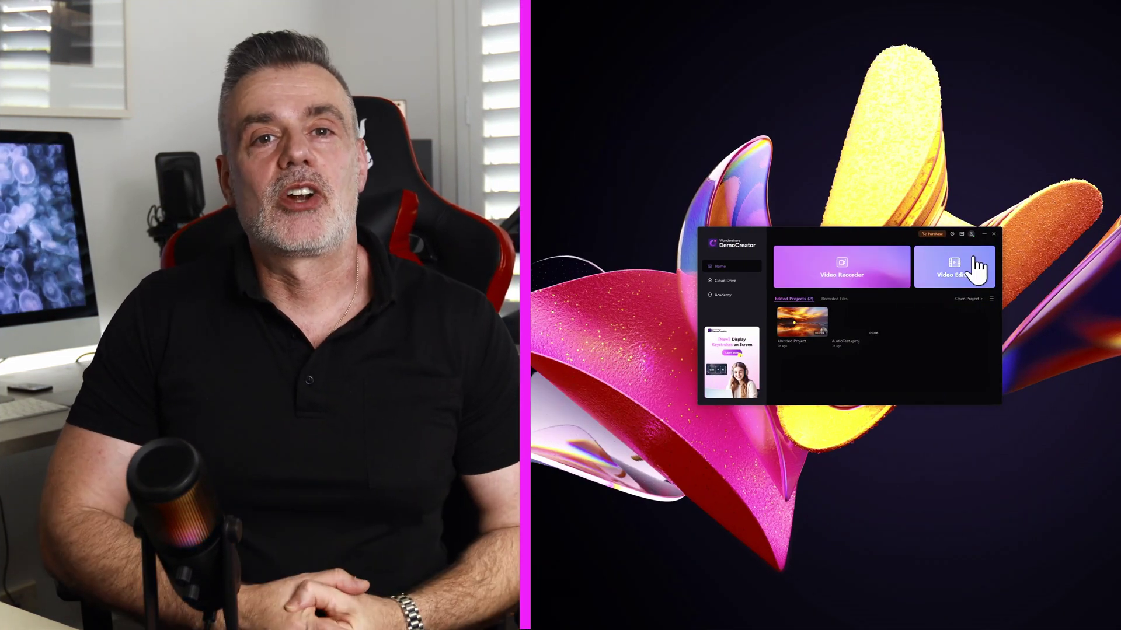
Launch the Video Recorder from the DemoCreator home screen.
{"action": "left_click", "coordinate": [878, 279]}
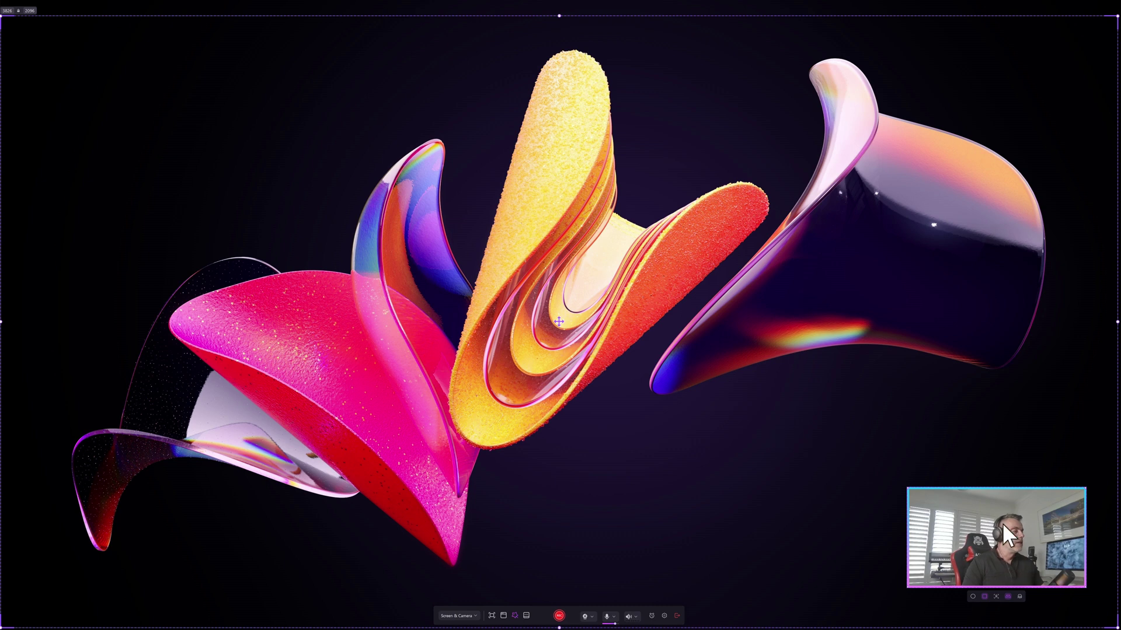
Enlarge the webcam overlay and dock it back in the bottom-right corner.
{"action": "left_click_drag", "start_coordinate": [1003, 523], "coordinate": [563, 305]}
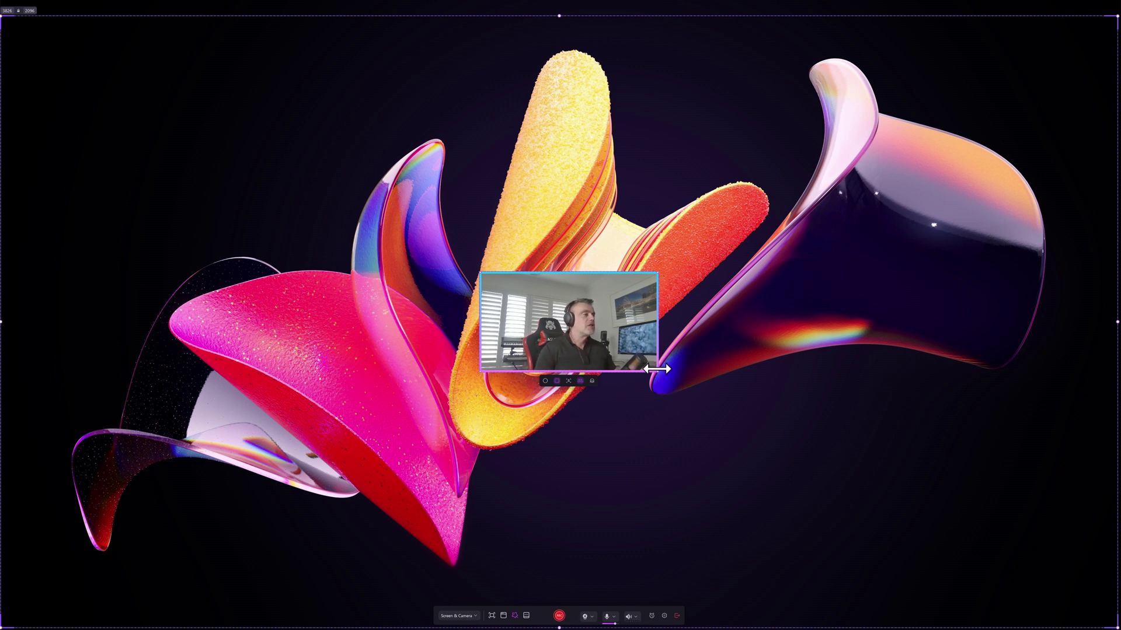
{"action": "left_click_drag", "start_coordinate": [656, 375], "coordinate": [638, 395]}
{"action": "left_click_drag", "start_coordinate": [546, 322], "coordinate": [948, 501]}
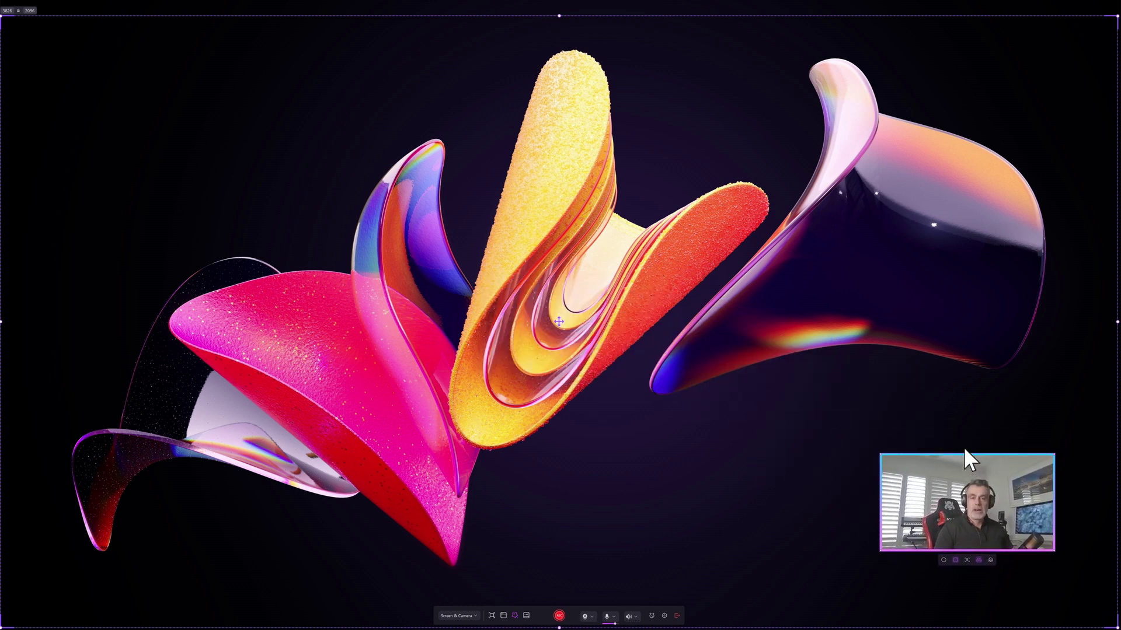
Try circular webcam frames with white, purple, feathered and gradient rings, then choose a bordered rectangle.
{"action": "left_click", "coordinate": [942, 560]}
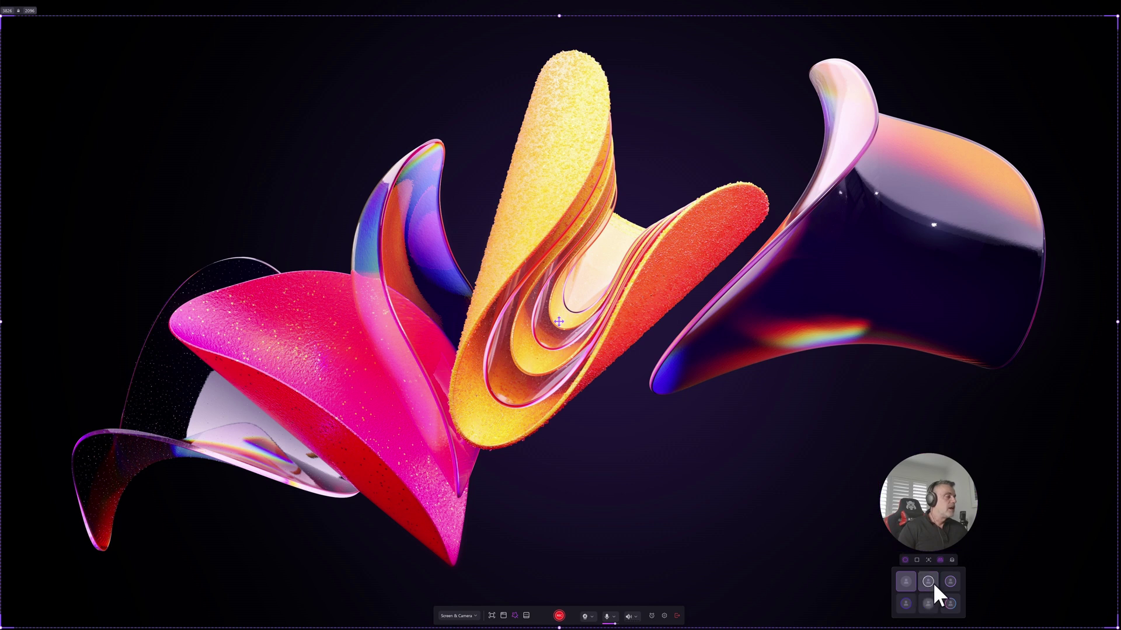
{"action": "left_click", "coordinate": [930, 581]}
{"action": "left_click", "coordinate": [951, 581]}
{"action": "left_click", "coordinate": [928, 584]}
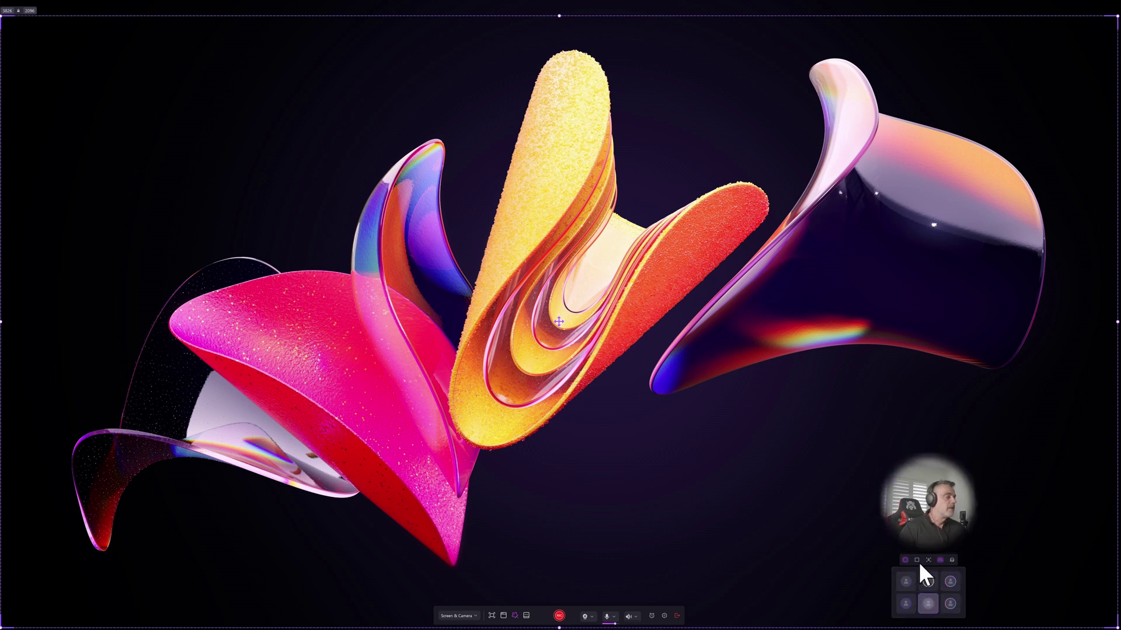
{"action": "left_click", "coordinate": [951, 597]}
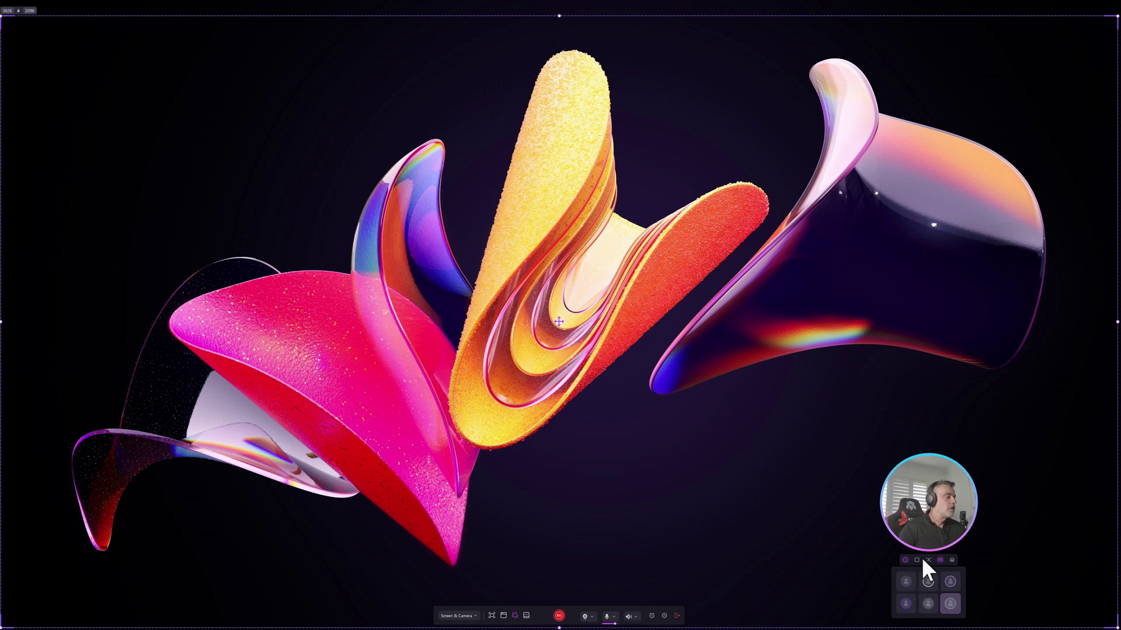
{"action": "left_click", "coordinate": [919, 560]}
{"action": "left_click", "coordinate": [965, 582]}
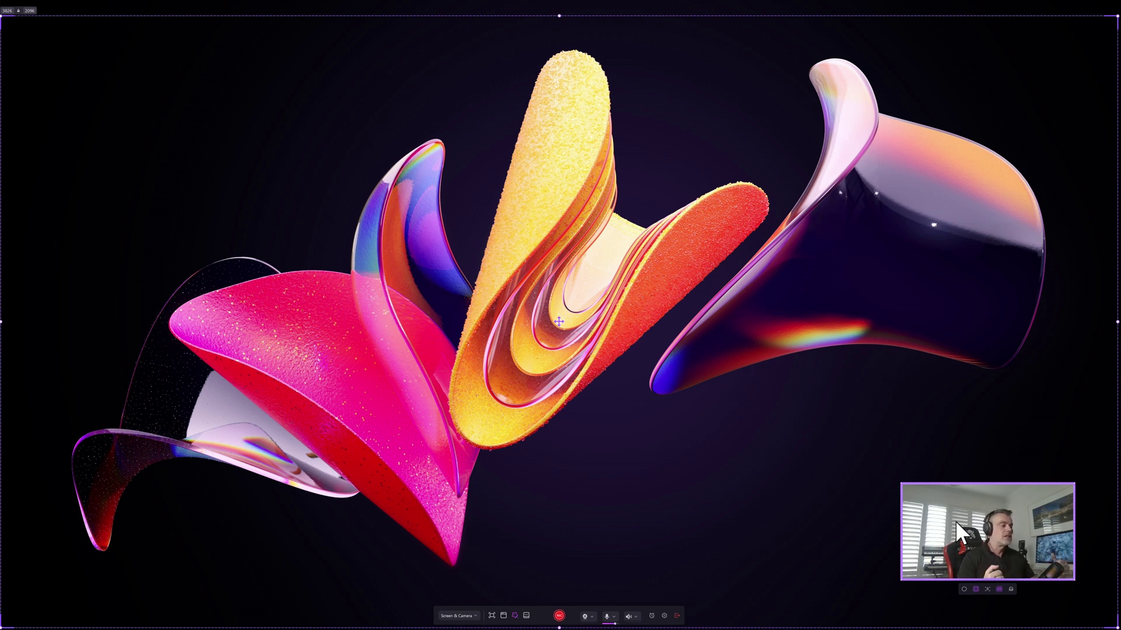
{"action": "mouse_move", "coordinate": [576, 617]}
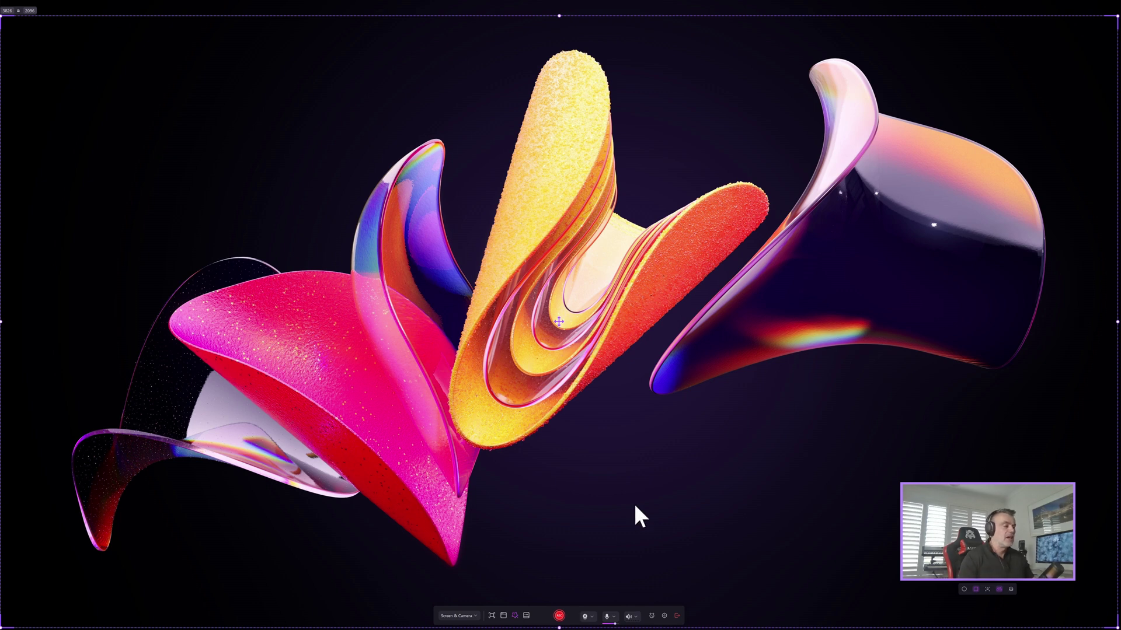
Enable Smart Zoom in the Recording Presets popup.
{"action": "left_click", "coordinate": [515, 618]}
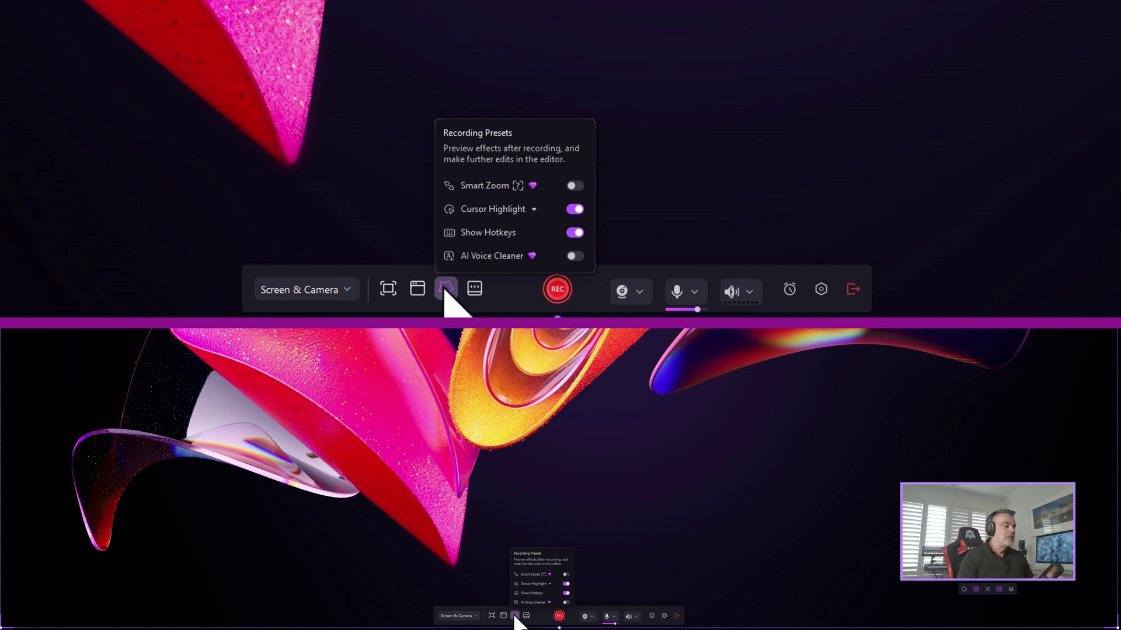
{"action": "mouse_move", "coordinate": [531, 578]}
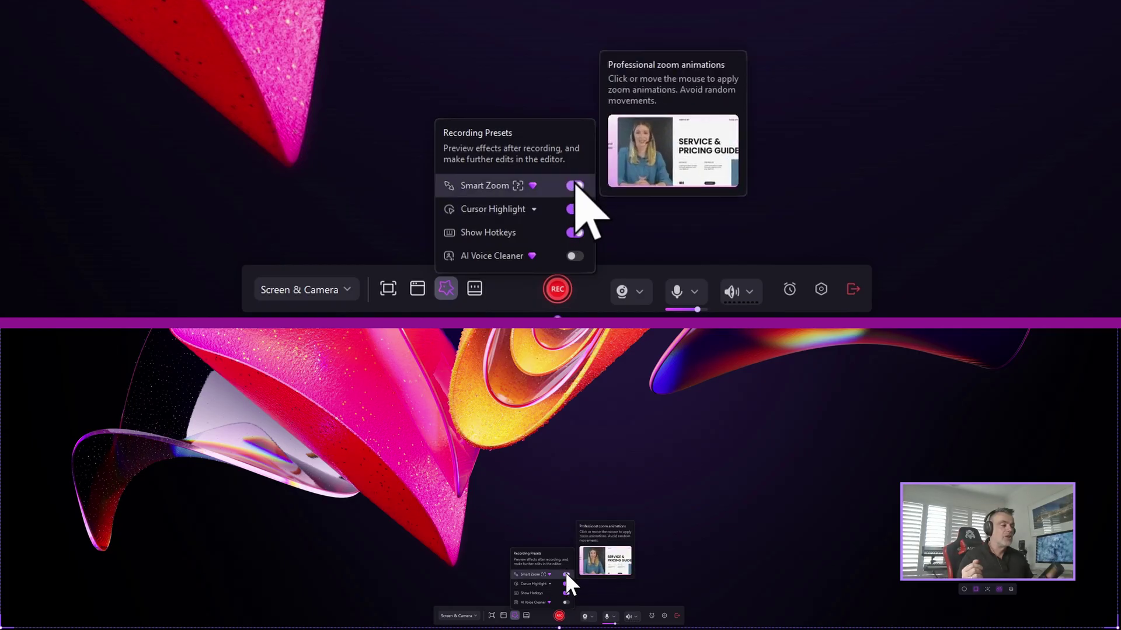
{"action": "left_click", "coordinate": [565, 574]}
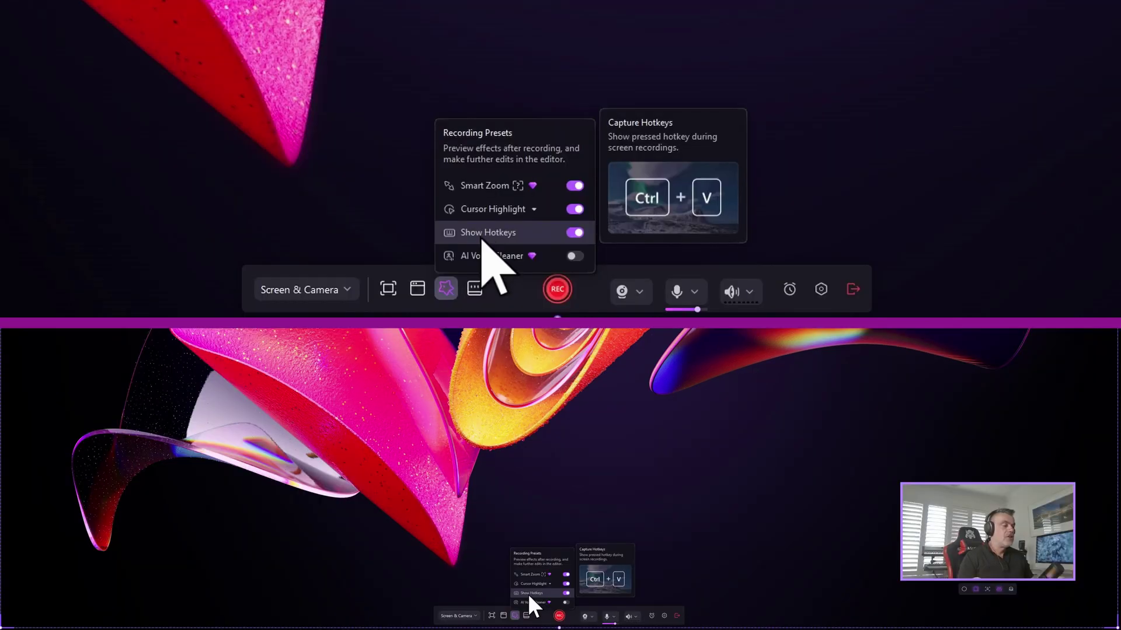
{"action": "mouse_move", "coordinate": [523, 599]}
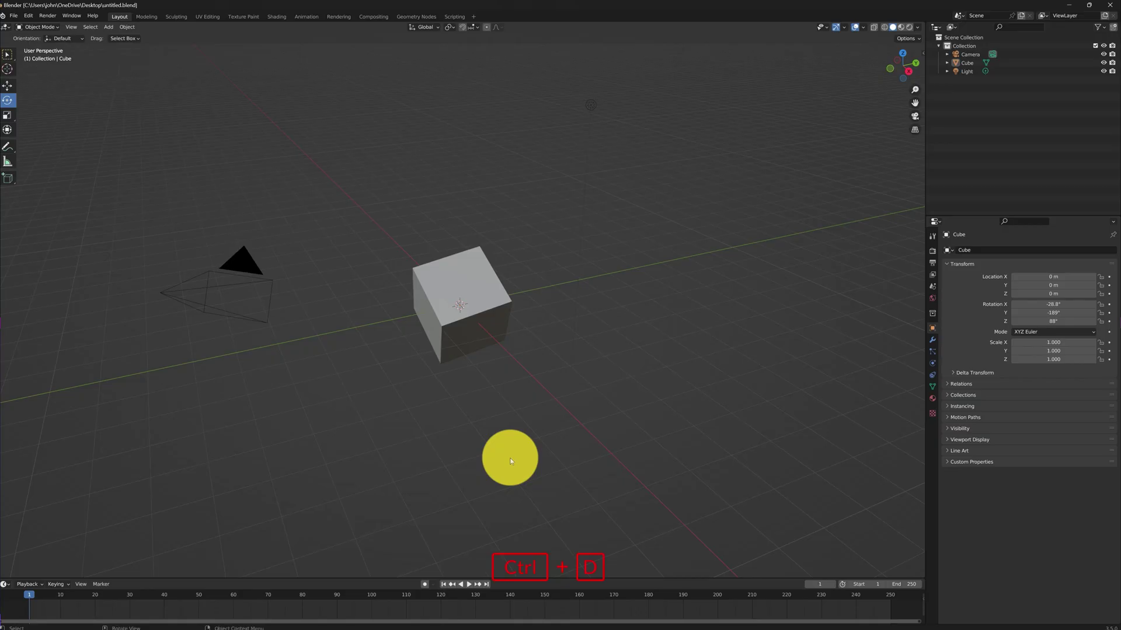
{"action": "key", "text": "ctrl+a"}
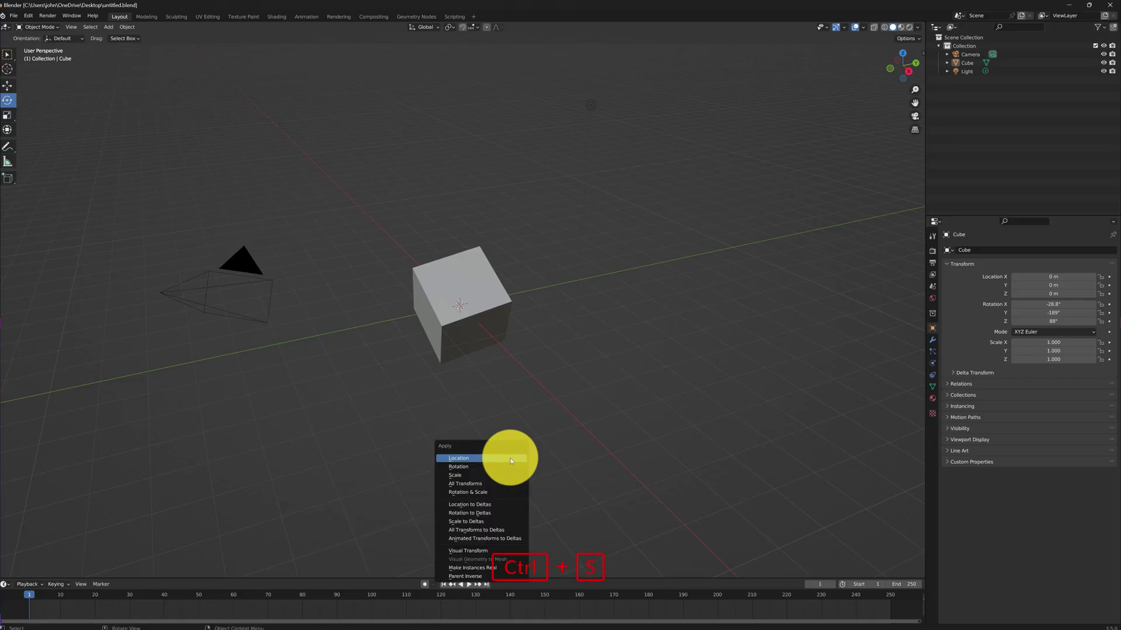
{"action": "key", "text": "Escape"}
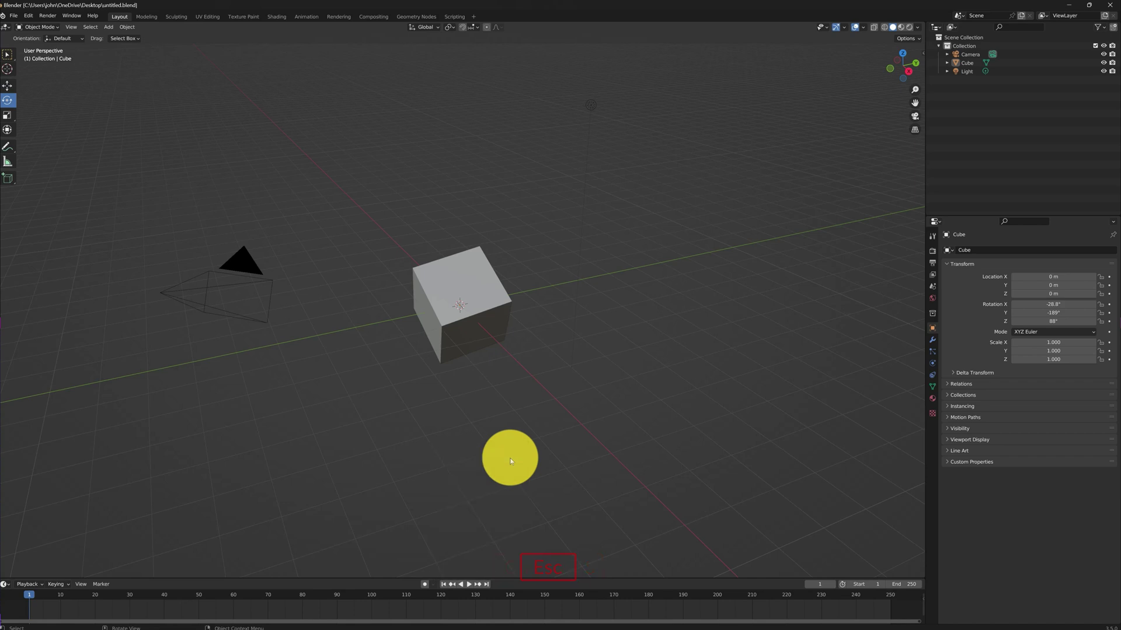
{"action": "key", "text": "shift+j"}
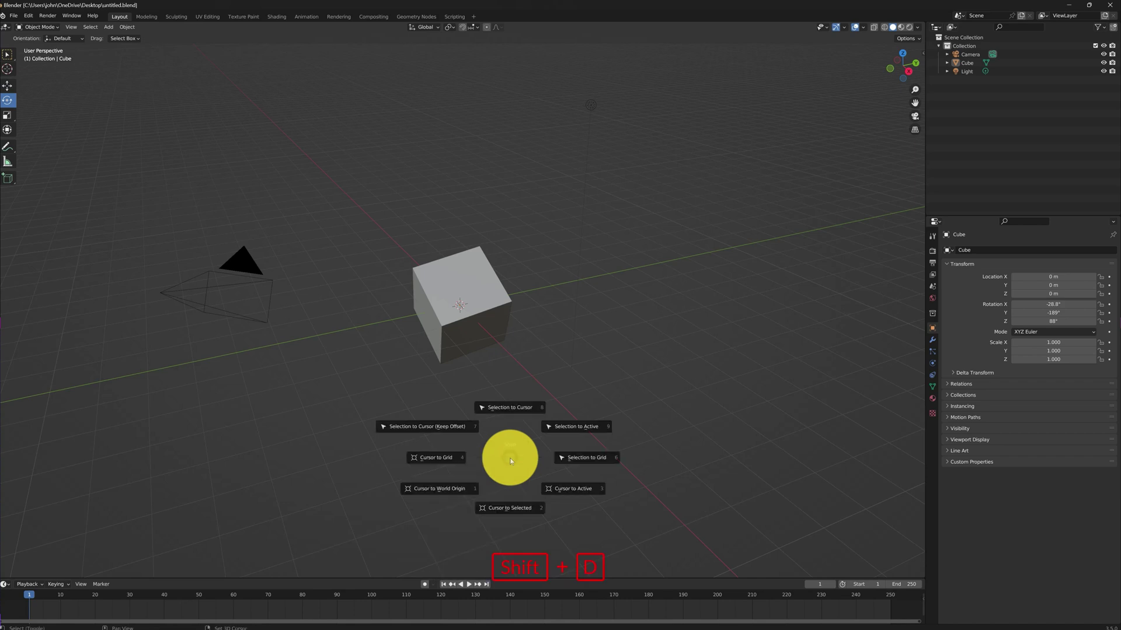
{"action": "key", "text": "Escape"}
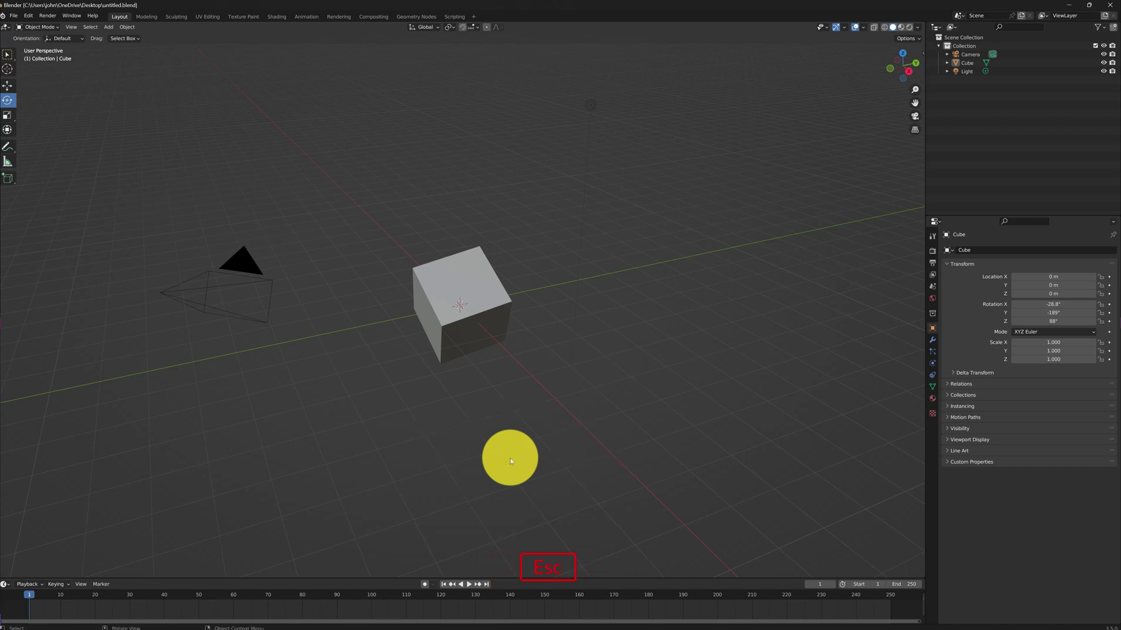
{"action": "key", "text": "shift+s"}
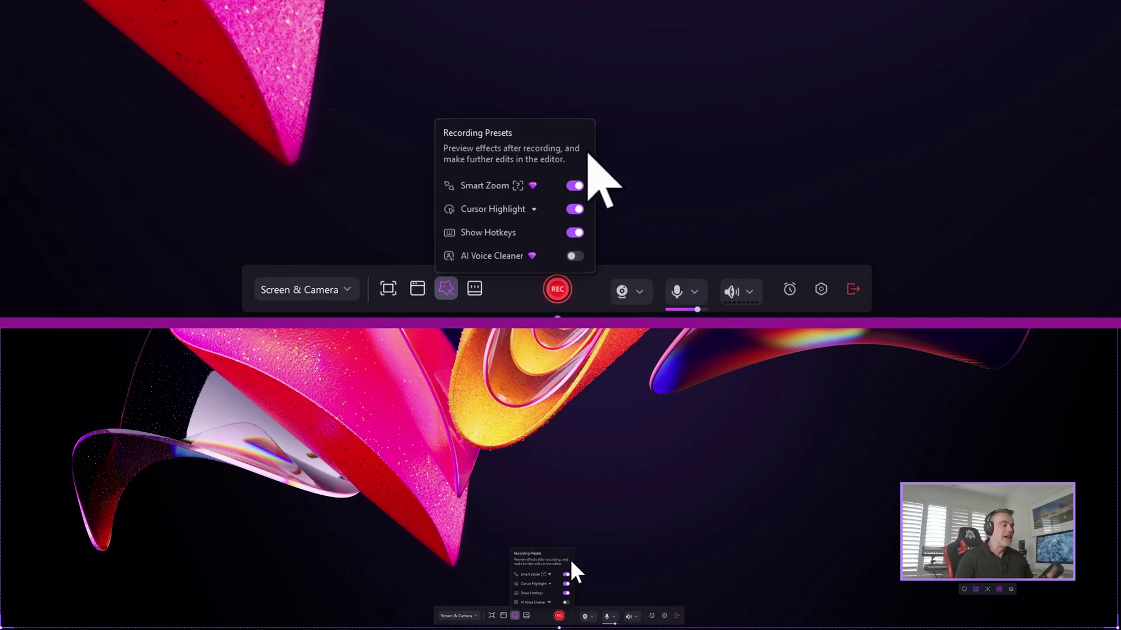
Enable AI Voice Cleaner in the Recording Presets popup.
{"action": "mouse_move", "coordinate": [565, 601]}
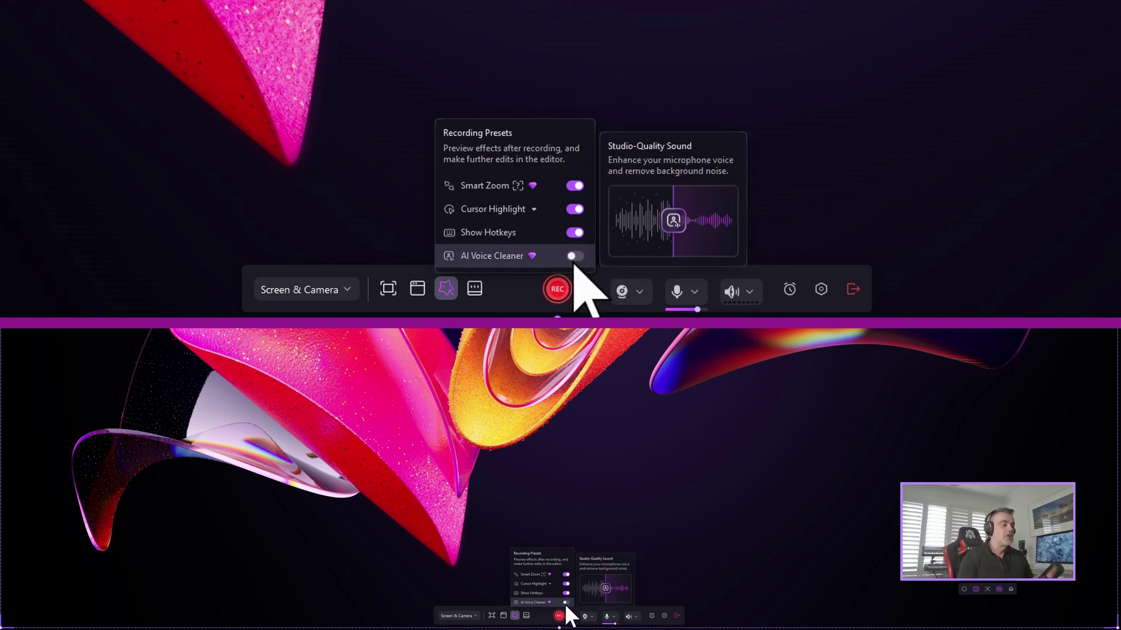
{"action": "left_click", "coordinate": [565, 601]}
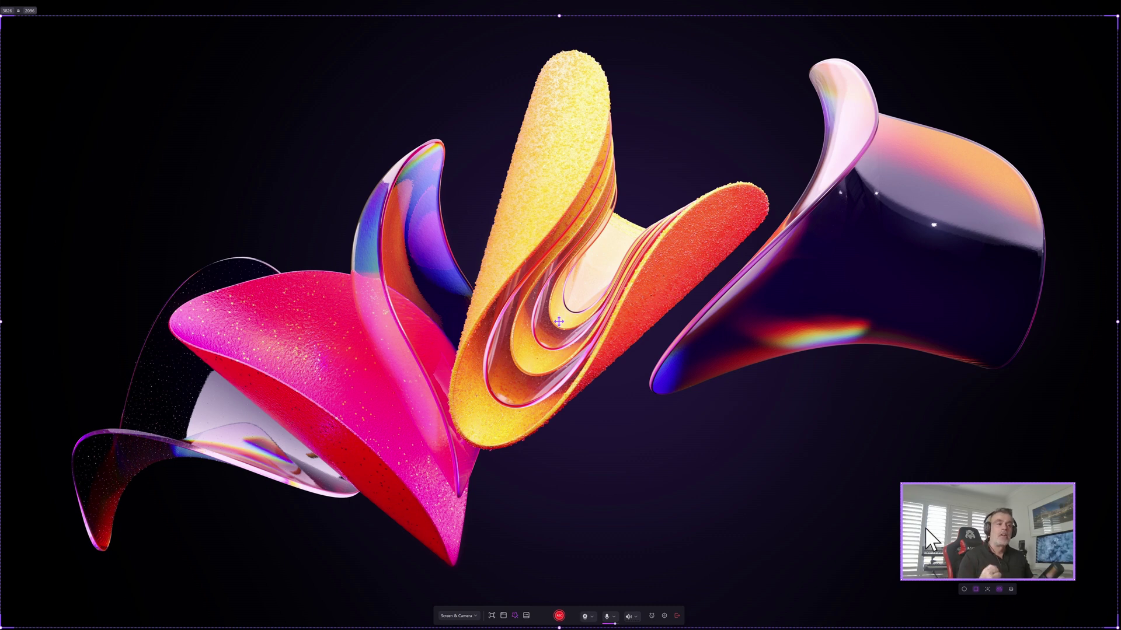
Lower AI Beauty Filter skin toning from 90% to 35% and face slimming from 50% to 26%.
{"action": "left_click", "coordinate": [1010, 589]}
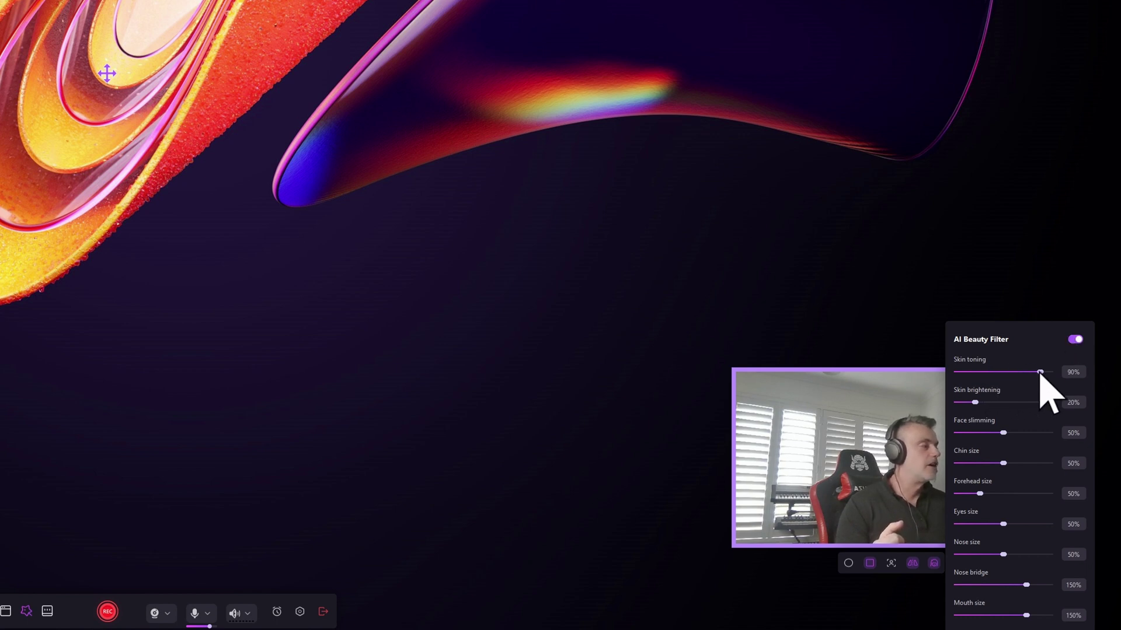
{"action": "left_click_drag", "start_coordinate": [1041, 371], "coordinate": [990, 373]}
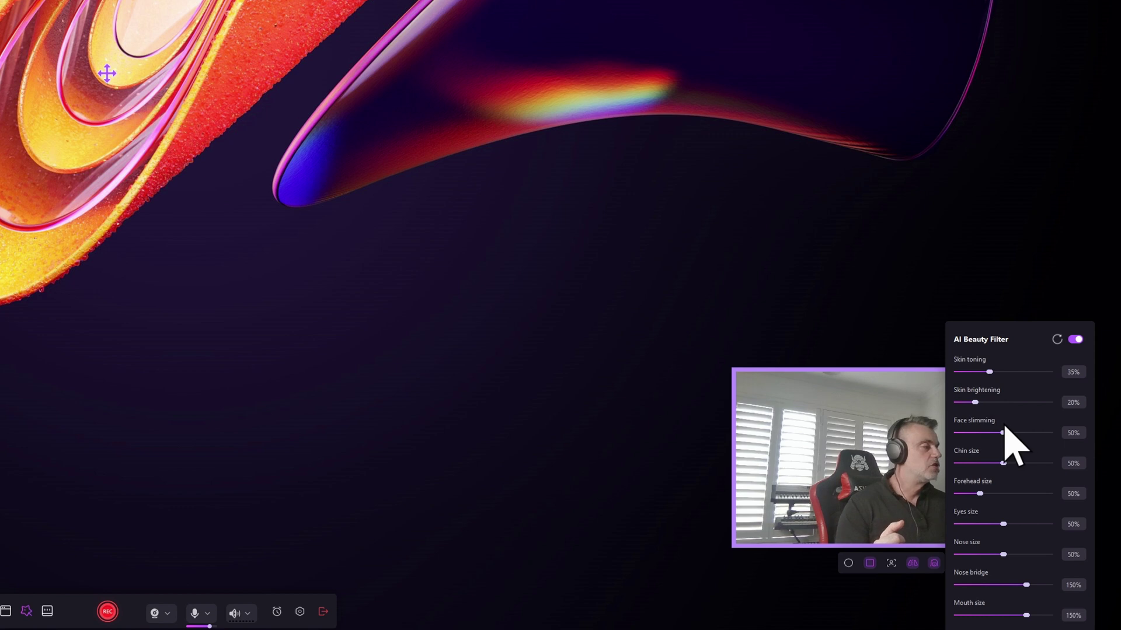
{"action": "mouse_move", "coordinate": [1003, 433]}
{"action": "left_mouse_down"}
{"action": "mouse_move", "coordinate": [971, 432]}
{"action": "mouse_move", "coordinate": [1002, 432]}
{"action": "mouse_move", "coordinate": [981, 432]}
{"action": "left_mouse_up"}
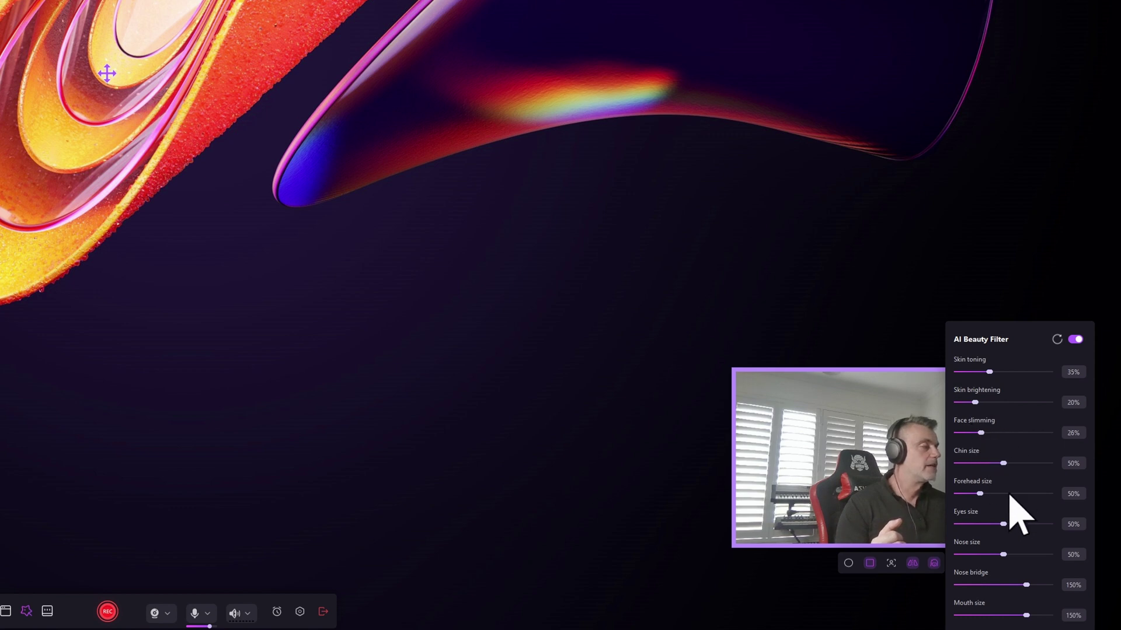
{"action": "left_click", "coordinate": [880, 445]}
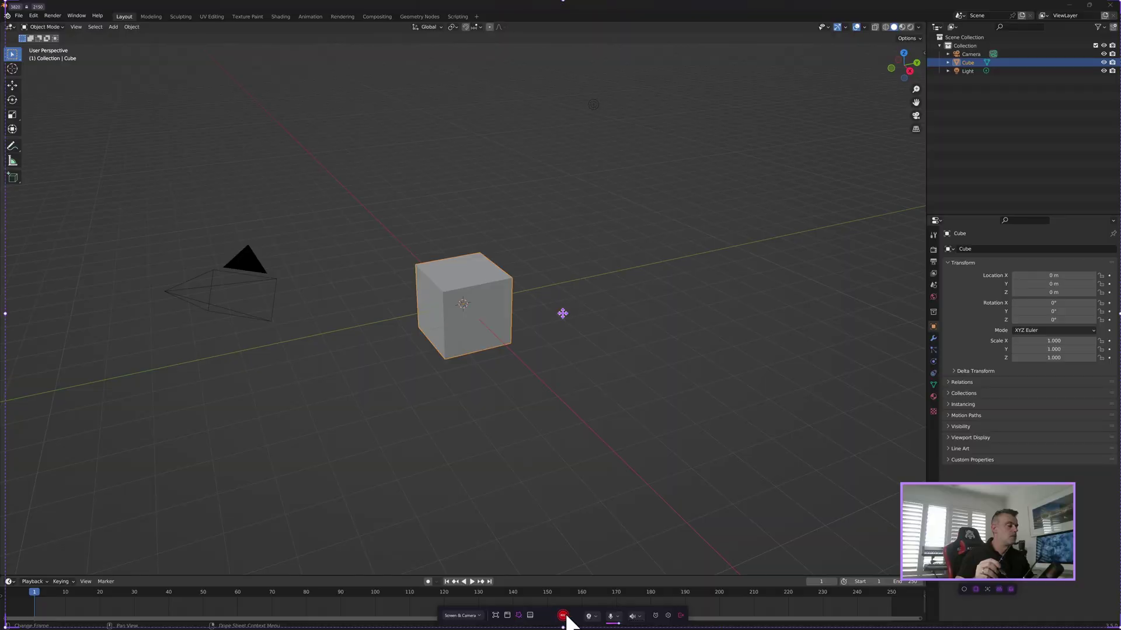
Start recording, then switch Blender from the Move tool to the Transform tool.
{"action": "left_click", "coordinate": [562, 616]}
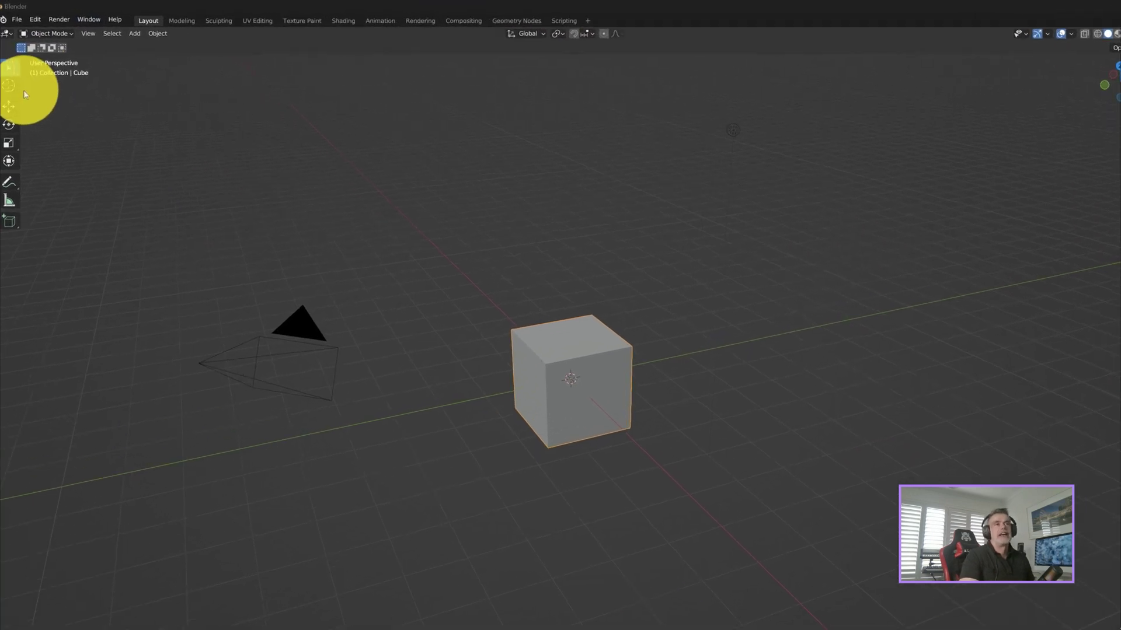
{"action": "left_click", "coordinate": [8, 106]}
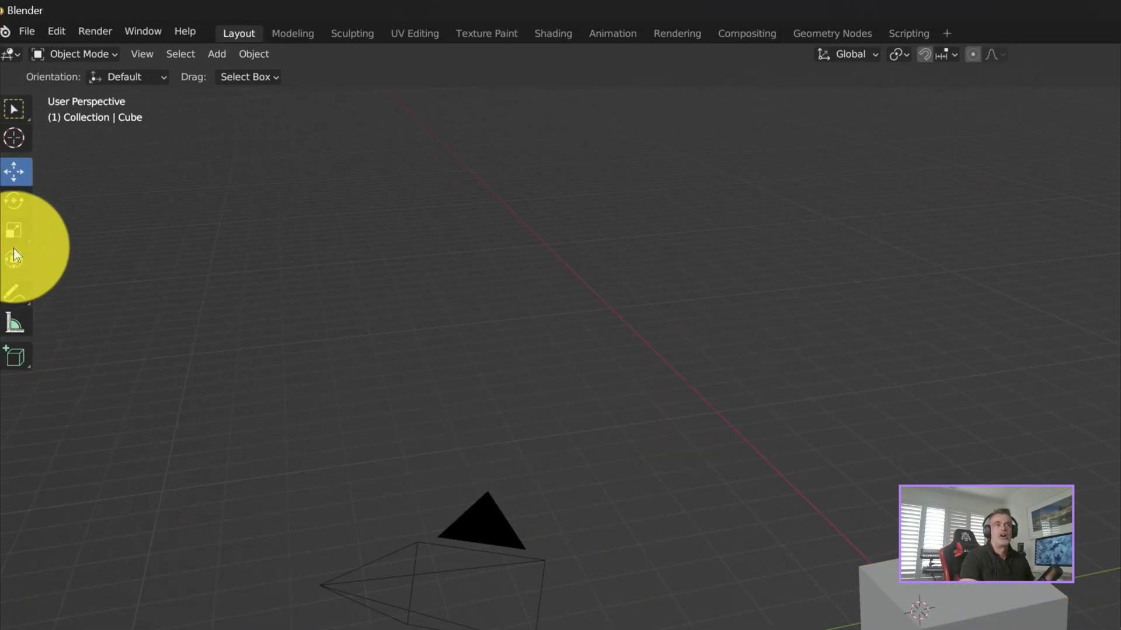
{"action": "left_click", "coordinate": [12, 250]}
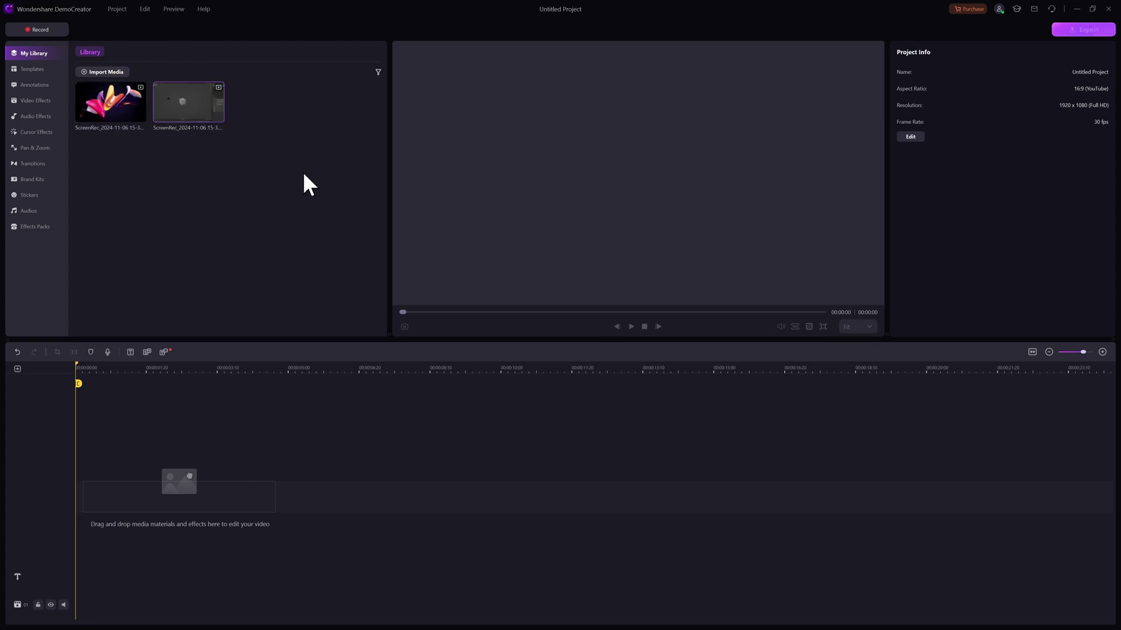
Preview the second ScreenRec clip, then place it at the start of the timeline.
{"action": "left_click", "coordinate": [188, 117]}
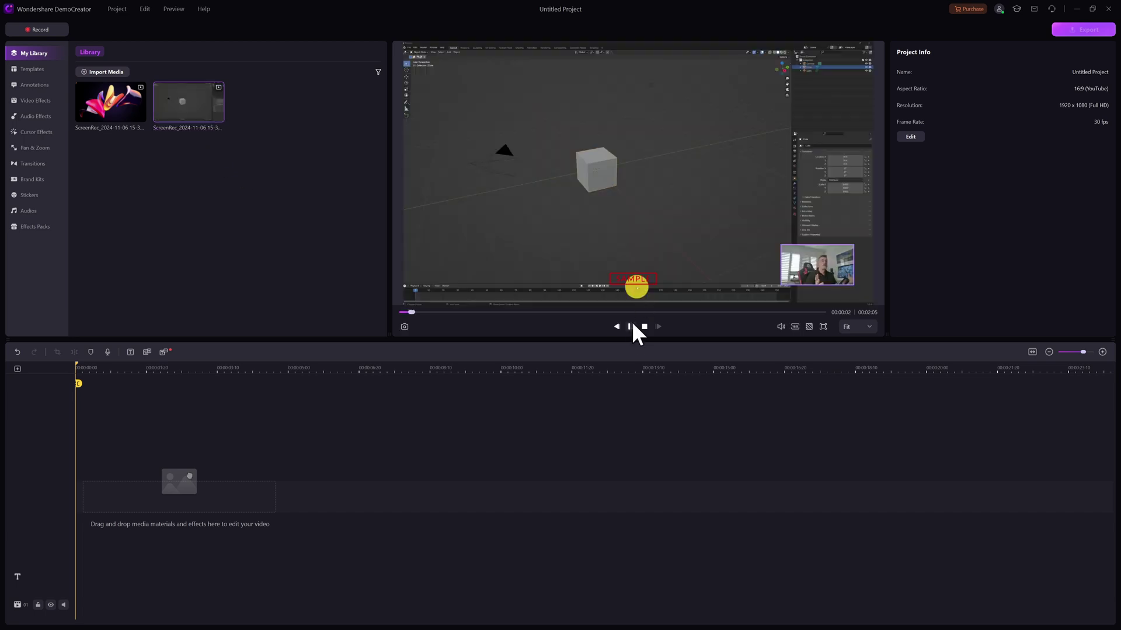
{"action": "left_click", "coordinate": [631, 326]}
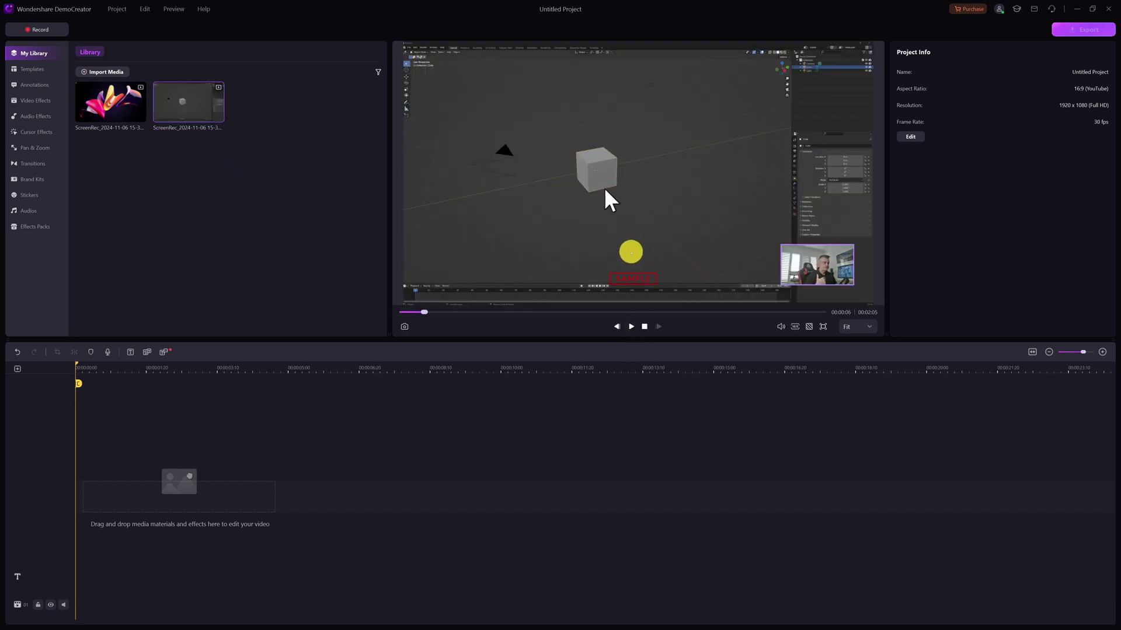
{"action": "left_click_drag", "start_coordinate": [189, 476], "coordinate": [76, 505]}
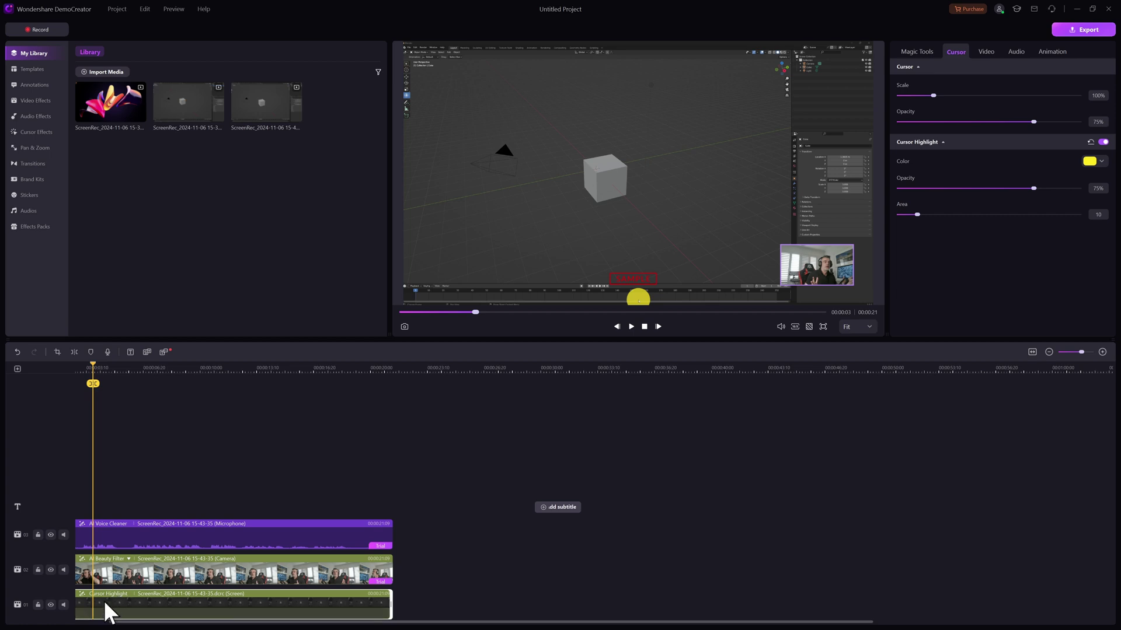
{"action": "left_click", "coordinate": [123, 571]}
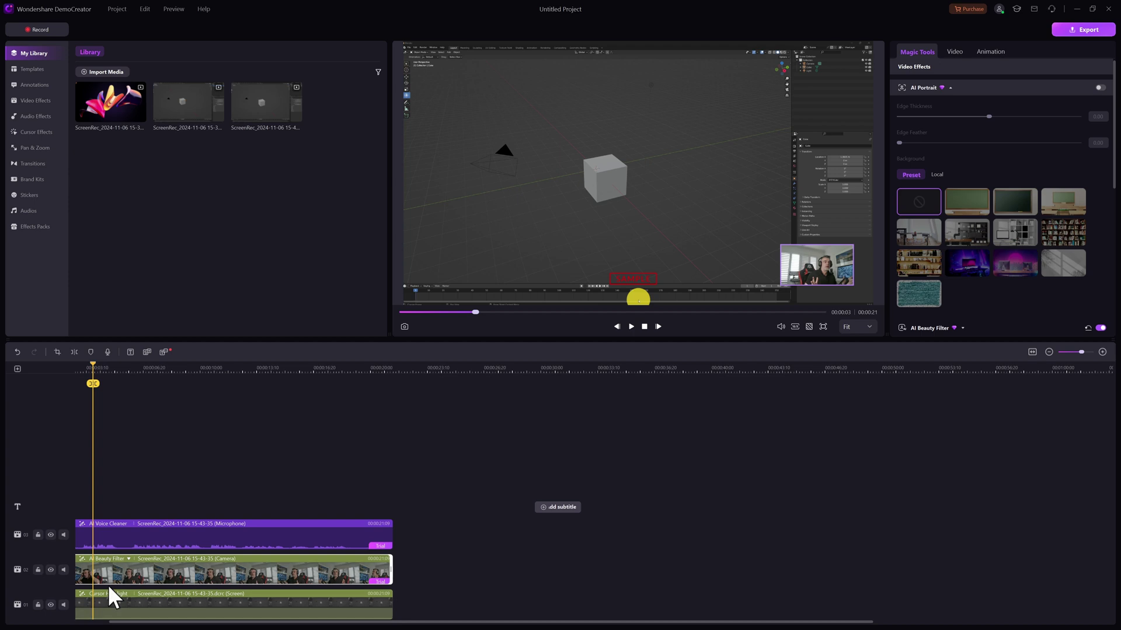
{"action": "left_click", "coordinate": [133, 543]}
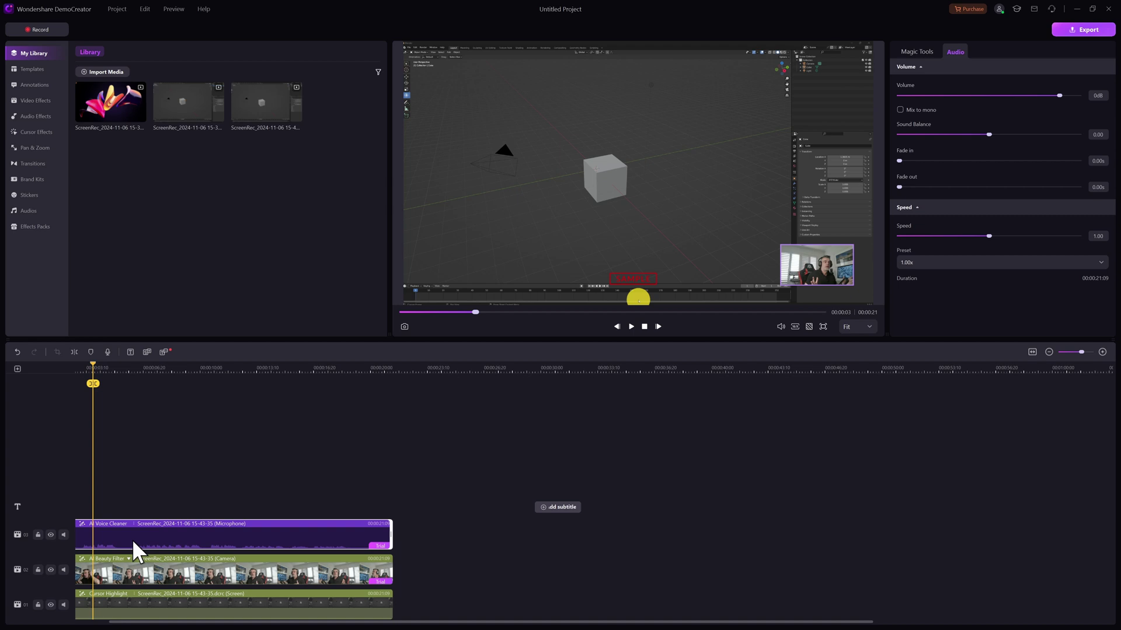
Select the Camera clip and shift the webcam overlay slightly right in the preview.
{"action": "left_click", "coordinate": [159, 566]}
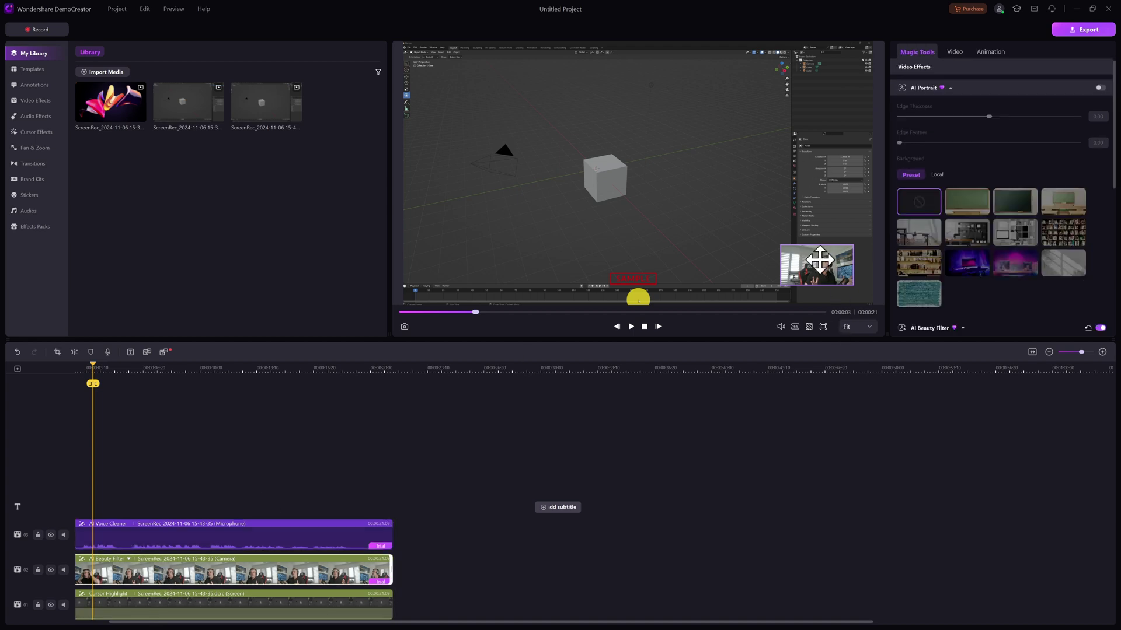
{"action": "left_click_drag", "start_coordinate": [777, 259], "coordinate": [835, 267]}
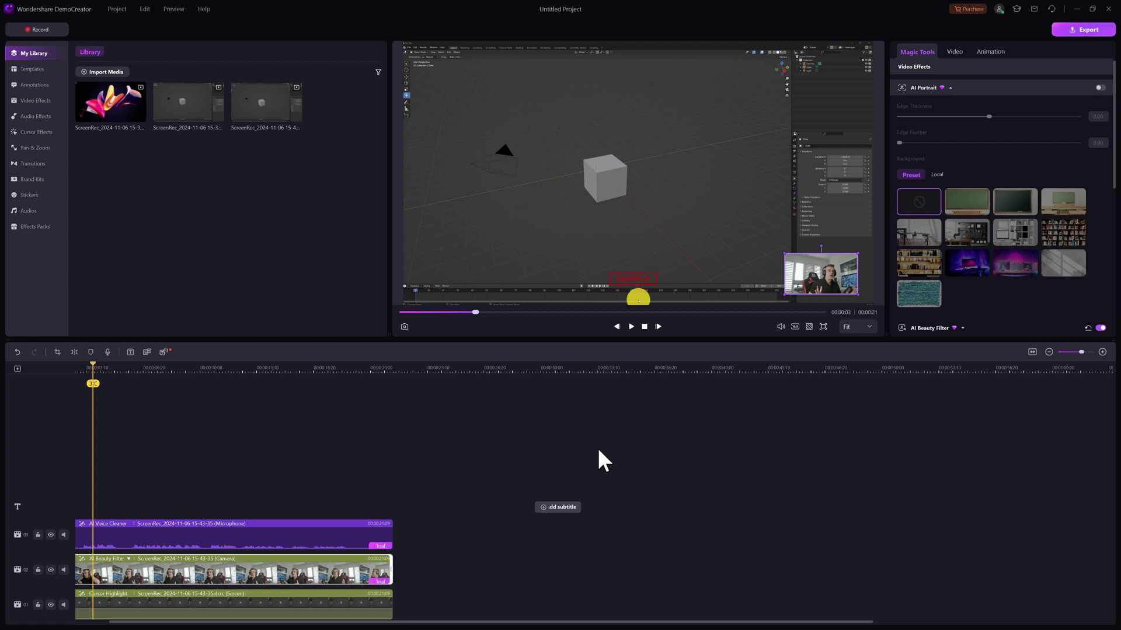
Auto-transcribe the narration into English subtitle clips and play back the captioned video.
{"action": "left_click", "coordinate": [564, 507]}
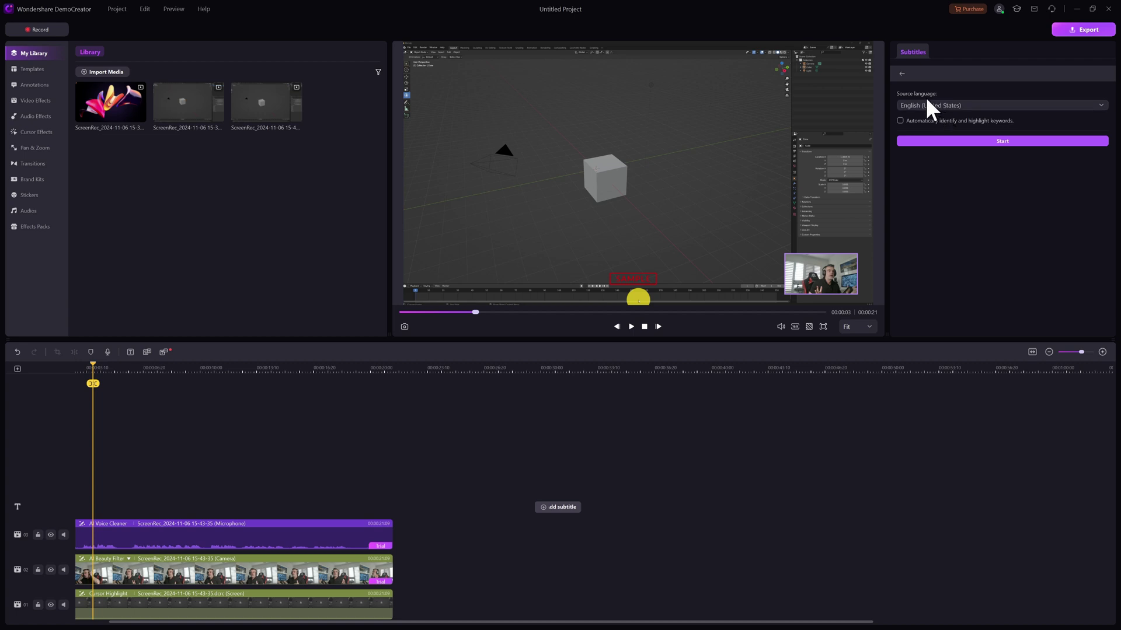
{"action": "left_click", "coordinate": [940, 140]}
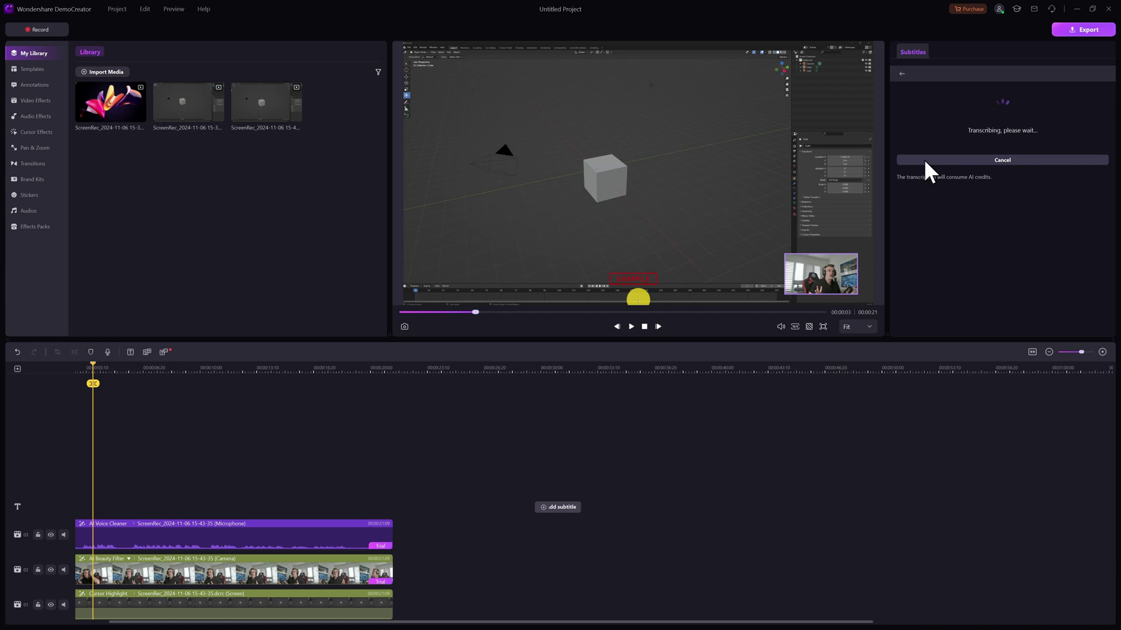
{"action": "left_click", "coordinate": [630, 325]}
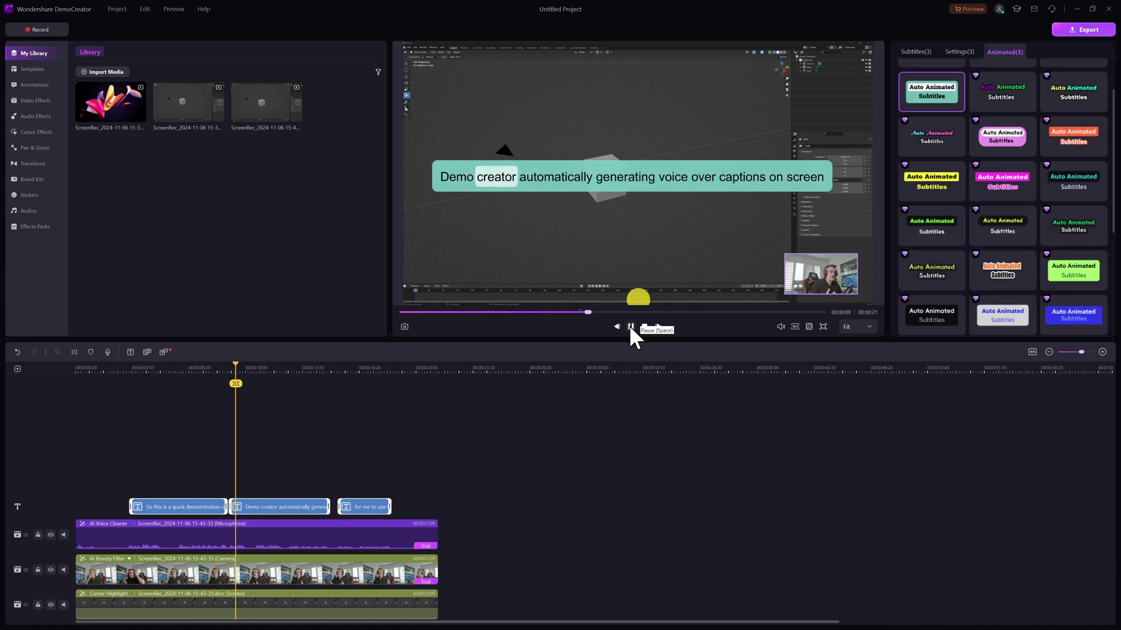